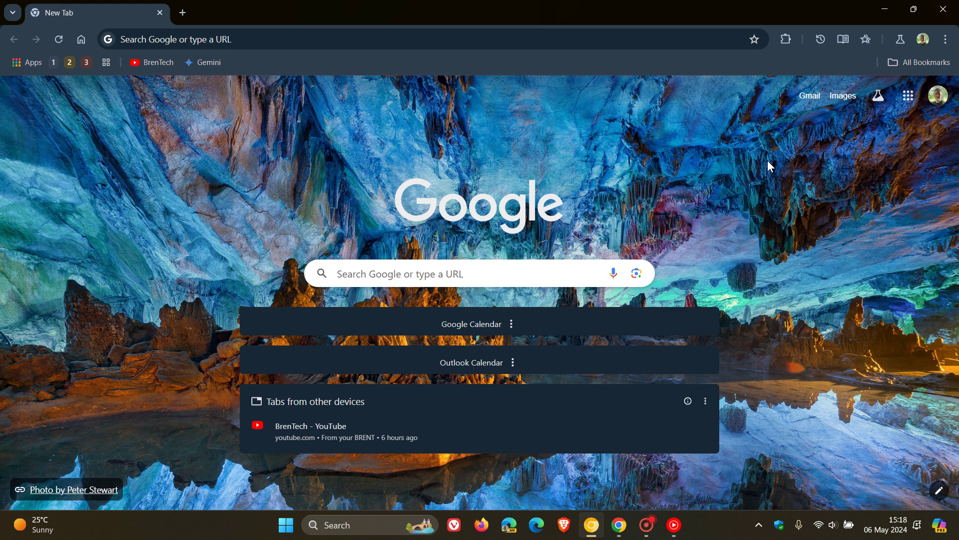
Open the Chrome main menu, then dismiss it so only the New Tab page shows.
{"action": "left_click", "coordinate": [945, 40]}
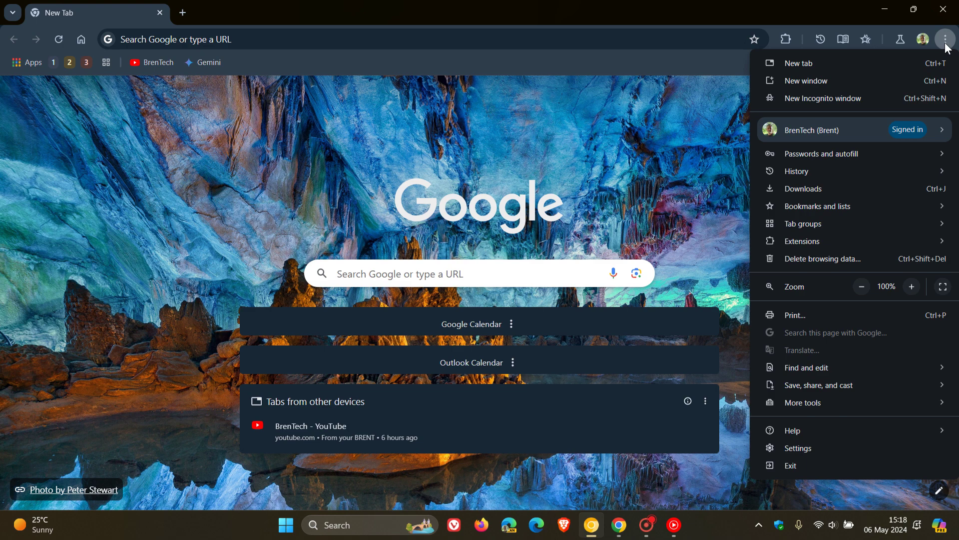
{"action": "left_click", "coordinate": [663, 153]}
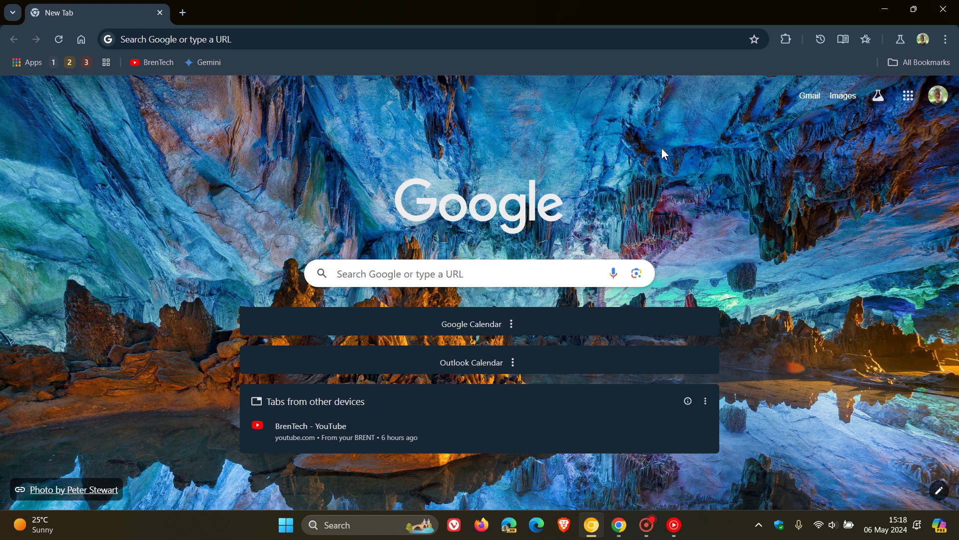
Switch to stable Chrome and open its Settings page on the You and Google section.
{"action": "left_click", "coordinate": [620, 525]}
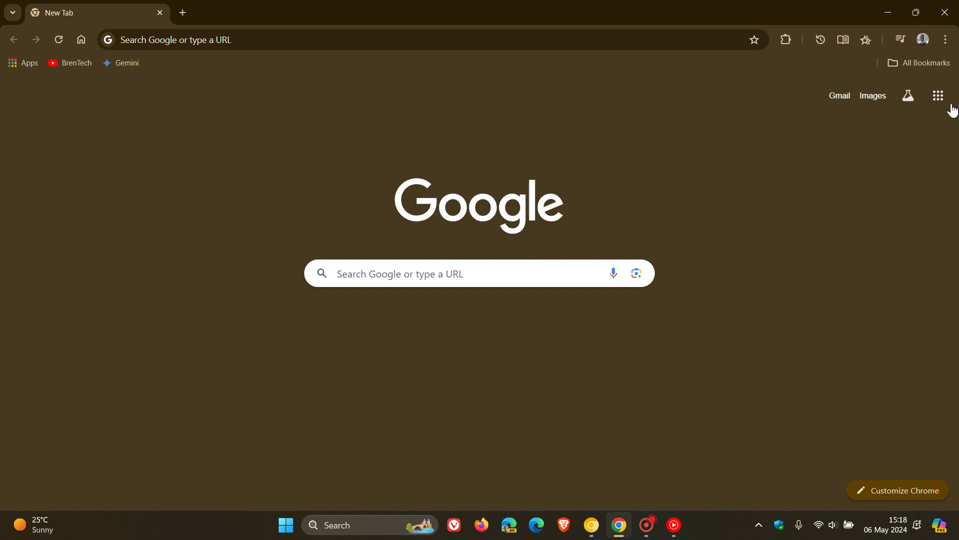
{"action": "left_click", "coordinate": [945, 39]}
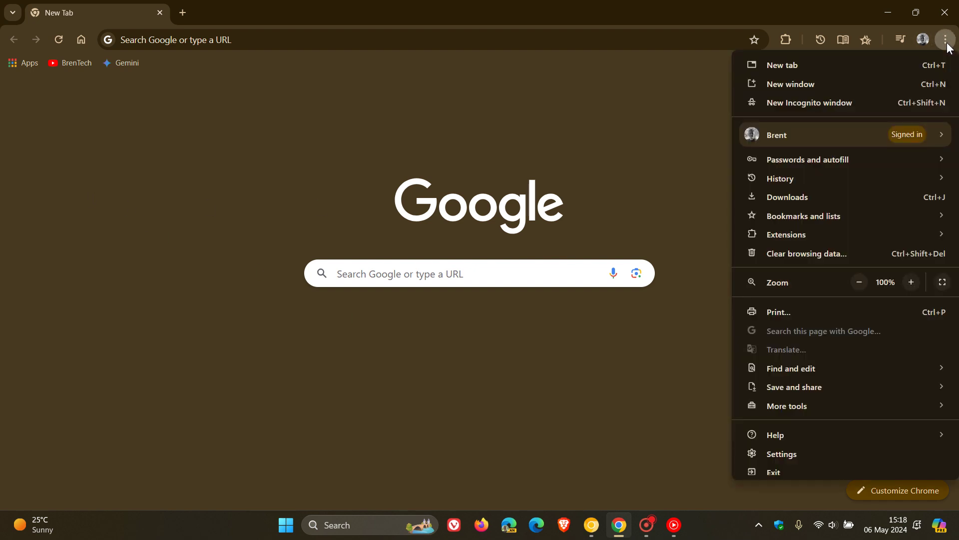
{"action": "left_click", "coordinate": [819, 453]}
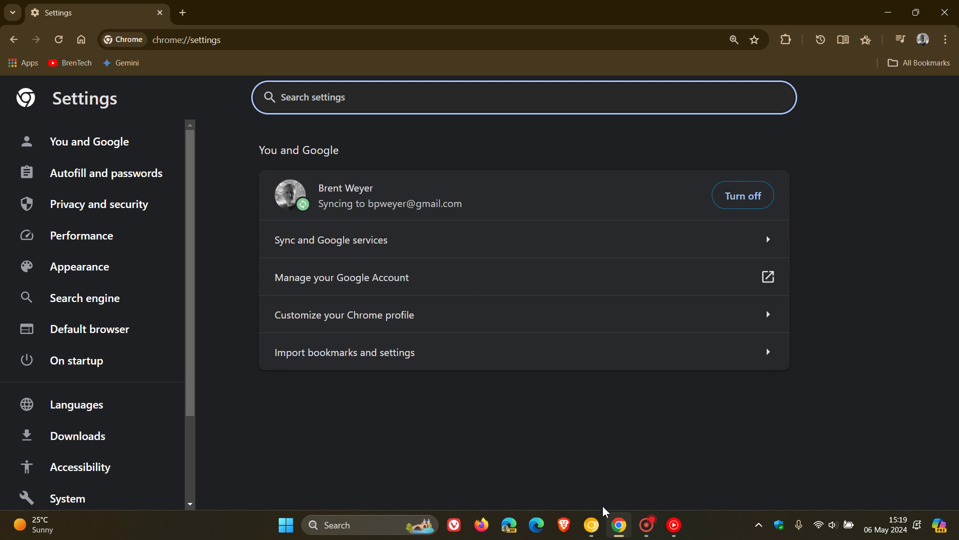
Bring the Chrome Canary window with its Settings page to the front.
{"action": "left_click", "coordinate": [591, 524]}
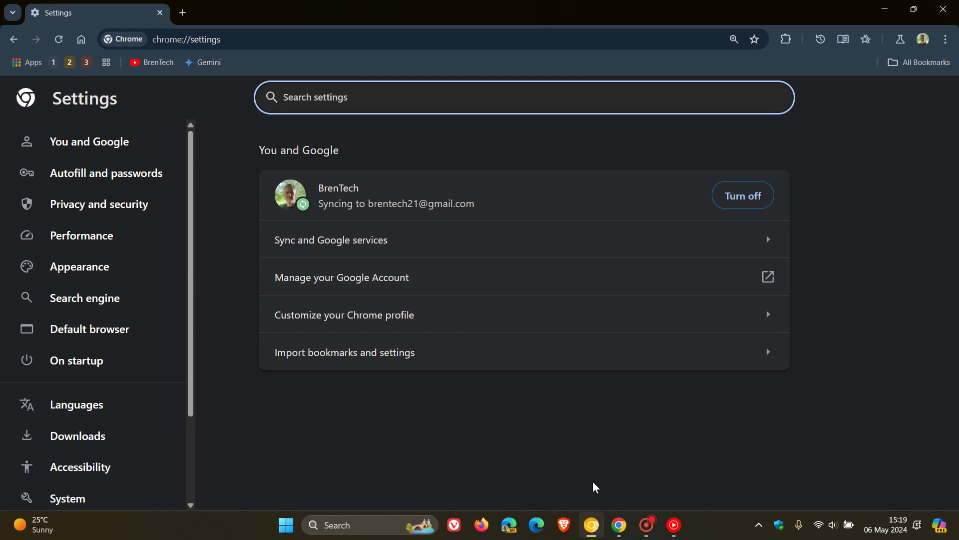
Restore down the Canary and stable windows, then drag Canary's Settings window to the right.
{"action": "left_click", "coordinate": [914, 9]}
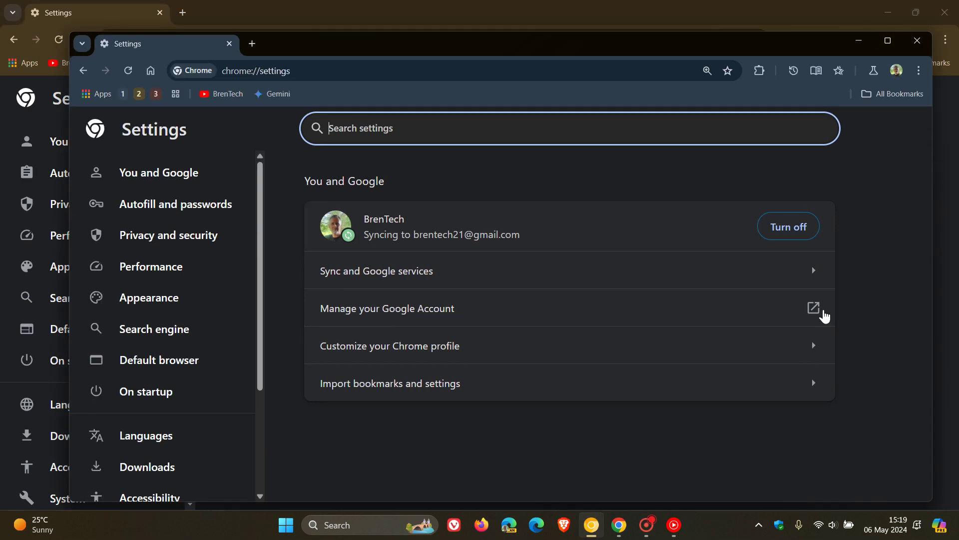
{"action": "left_click", "coordinate": [916, 12]}
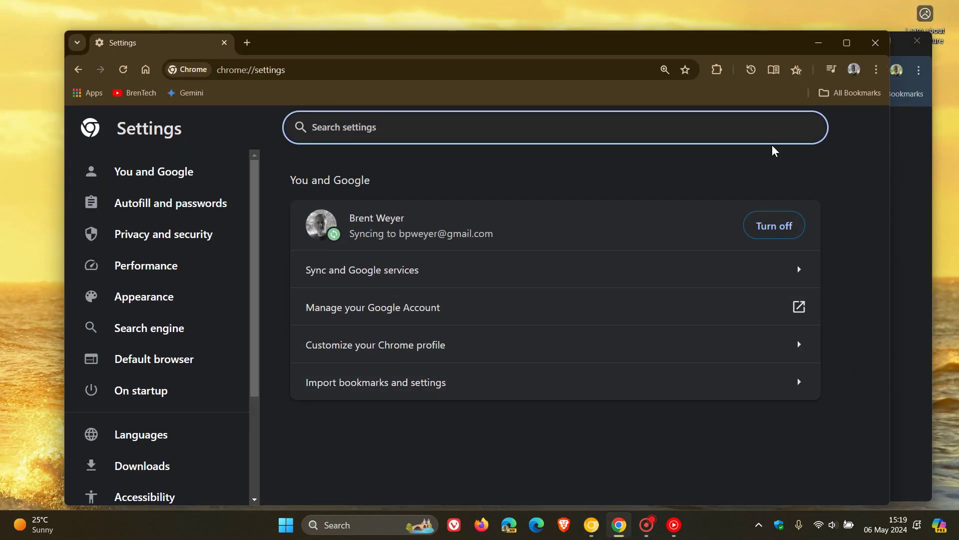
{"action": "left_click", "coordinate": [914, 177]}
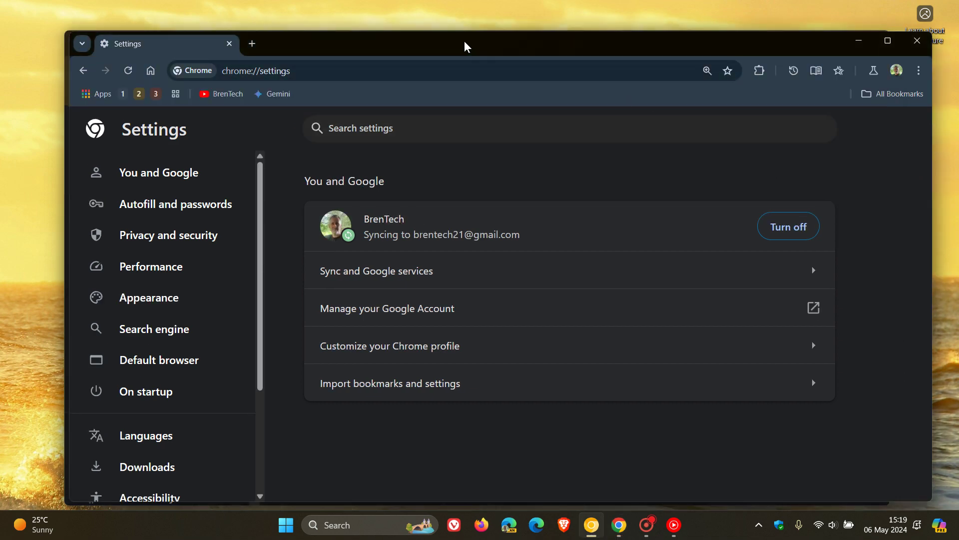
{"action": "left_click_drag", "start_coordinate": [465, 45], "coordinate": [652, 34]}
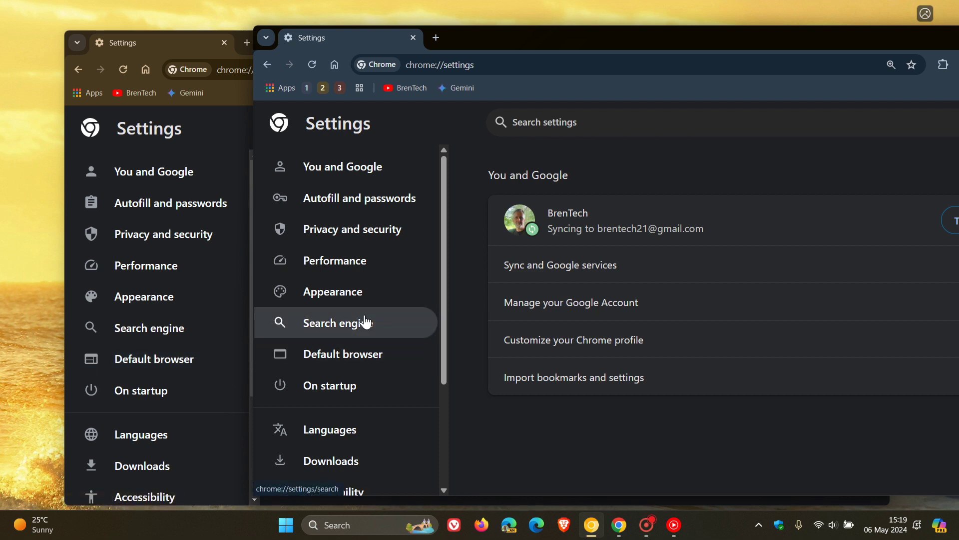
{"action": "scroll", "coordinate": [366, 322], "scroll_direction": "down", "scroll_amount": 3}
{"action": "scroll", "coordinate": [206, 337], "scroll_direction": "down", "scroll_amount": 3}
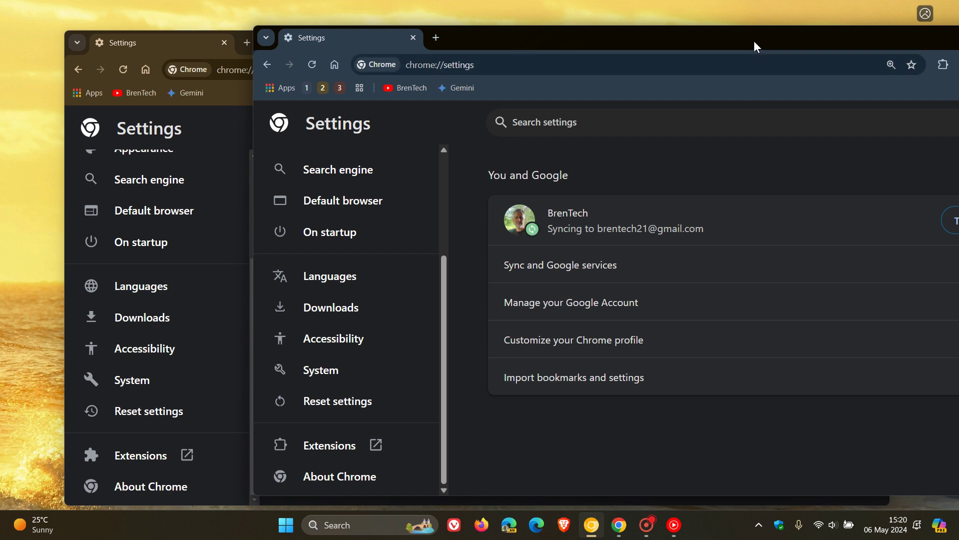
Drag the Canary Settings window left so it covers the stable Chrome window.
{"action": "left_click_drag", "start_coordinate": [754, 40], "coordinate": [558, 36]}
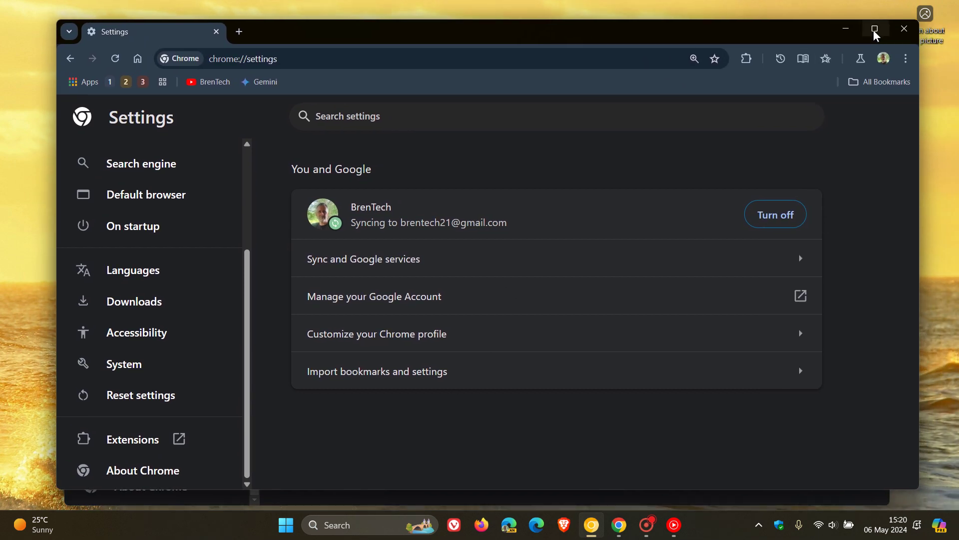
Maximize the Canary and stable Settings windows, then return Canary to the New Tab page with Home.
{"action": "left_click", "coordinate": [875, 32]}
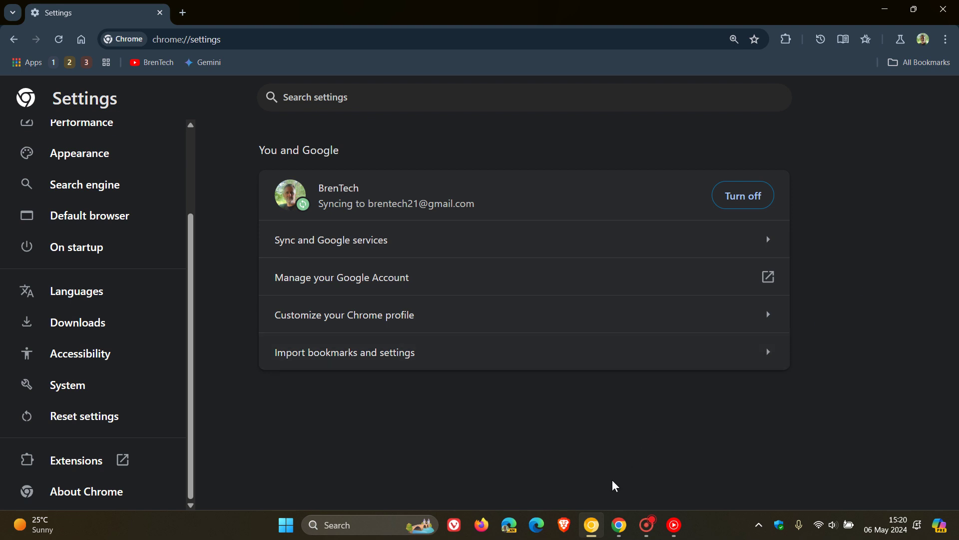
{"action": "left_click", "coordinate": [618, 523]}
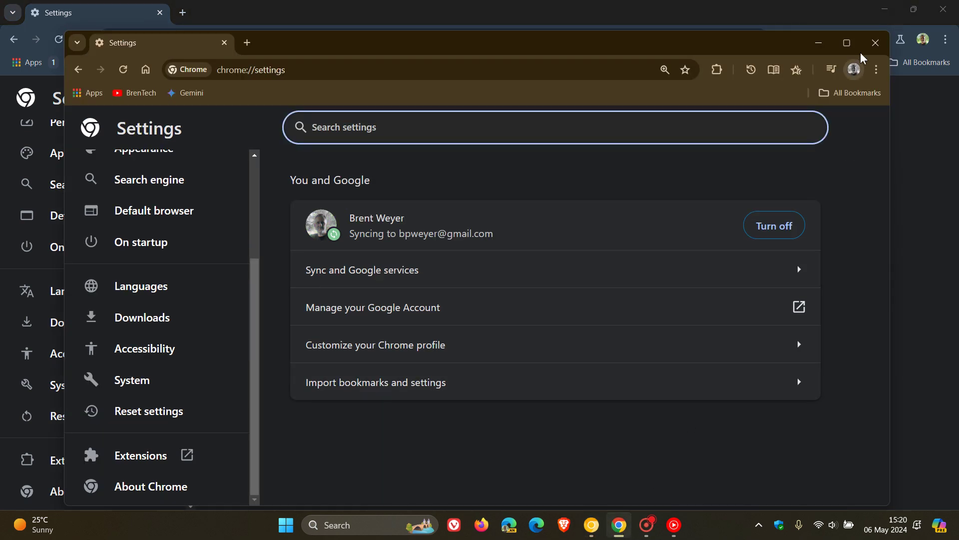
{"action": "left_click", "coordinate": [848, 42]}
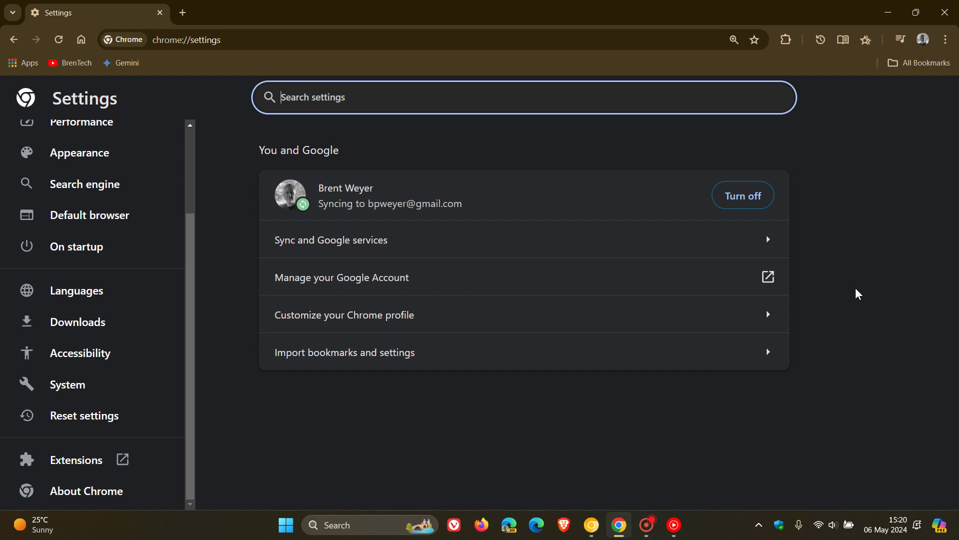
{"action": "left_click", "coordinate": [591, 524]}
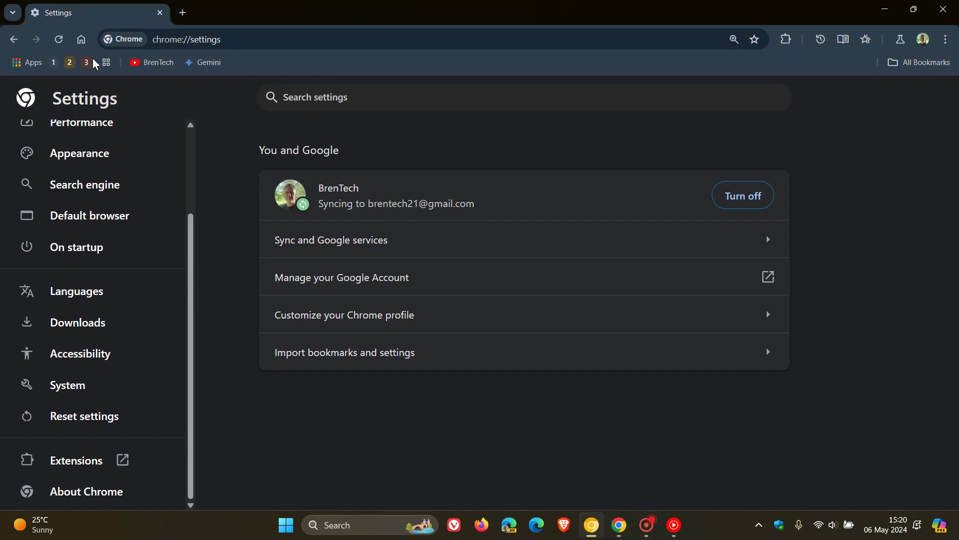
{"action": "left_click", "coordinate": [81, 39]}
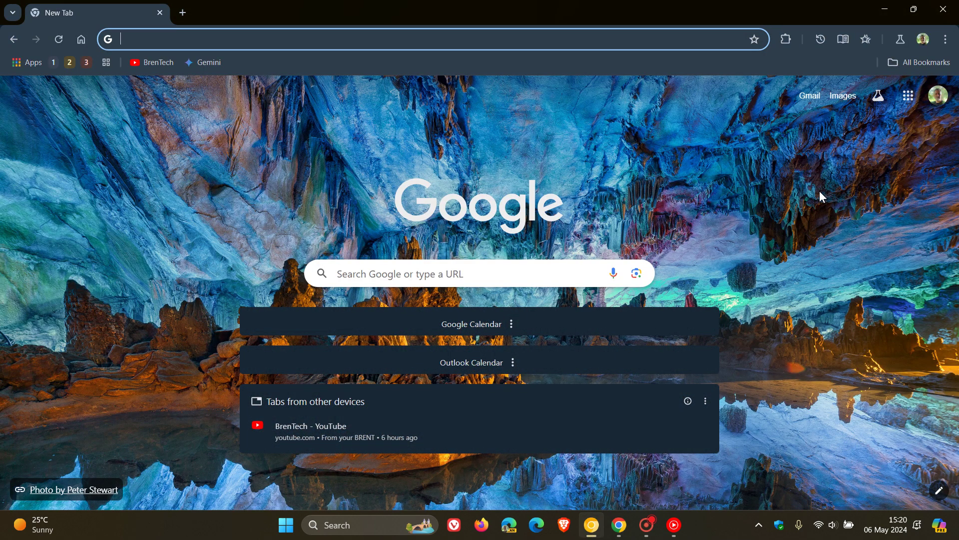